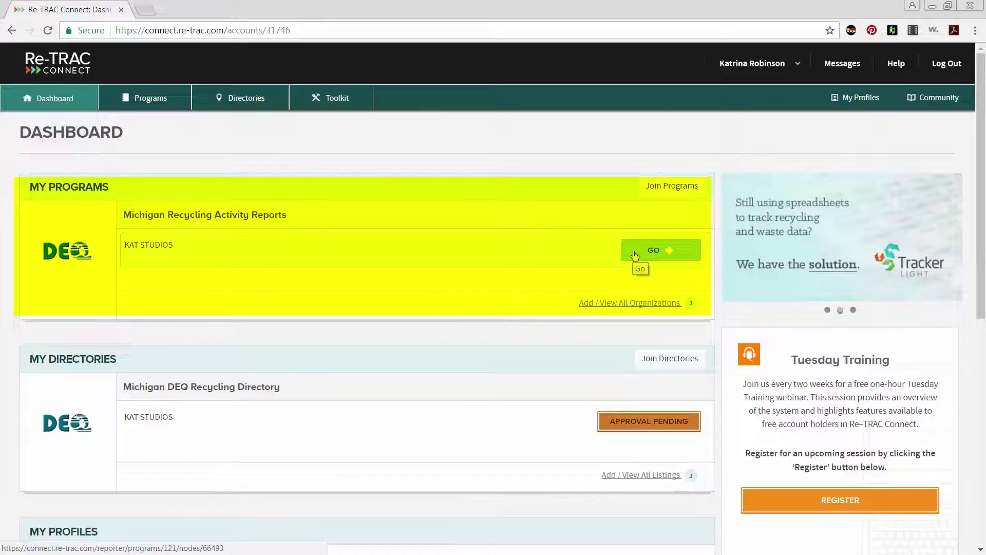
# Go to the Michigan Recycling Activity Reports status page from the Dashboard.
pyautogui.click(634, 255)
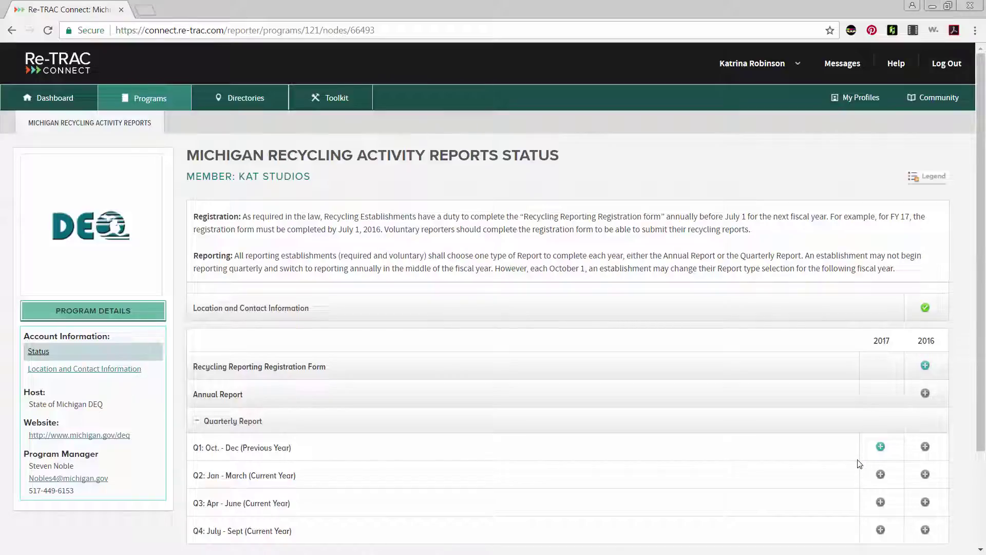
pyautogui.click(881, 448)
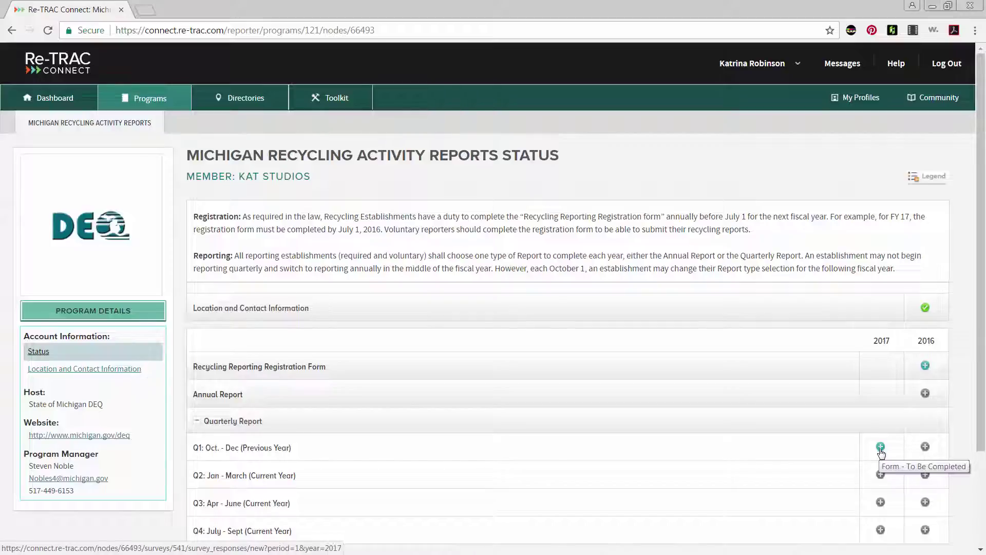
# Create a new 2017 Q1 (Oct.–Dec.) quarterly report from the green plus icon.
pyautogui.click(880, 446)
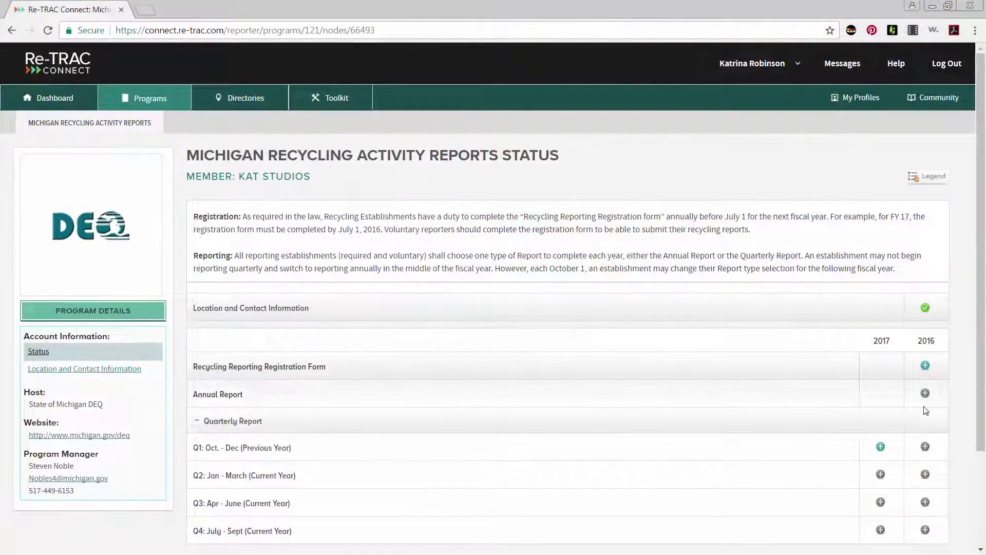
pyautogui.click(880, 449)
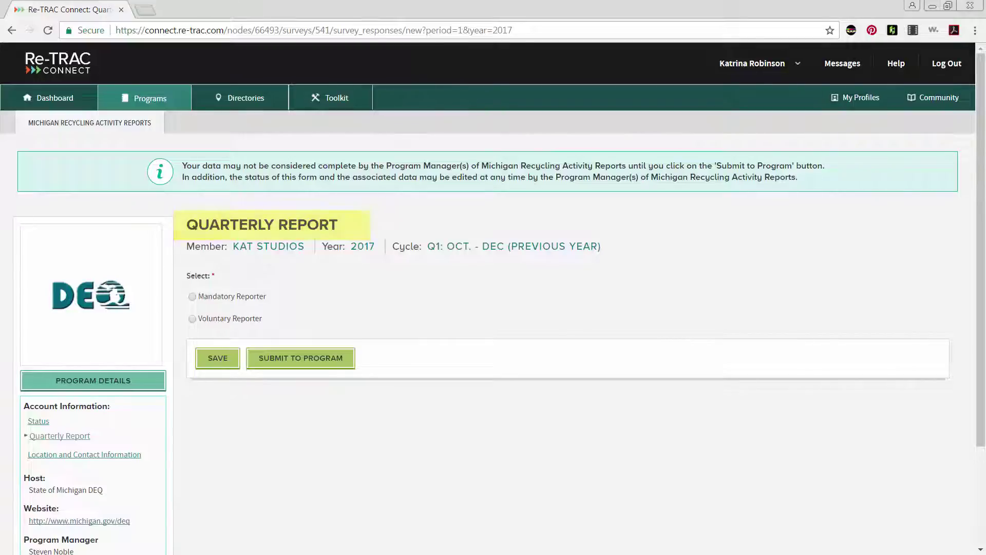
# Pick Mandatory Reporter, then switch the report to Voluntary Reporter.
pyautogui.click(192, 296)
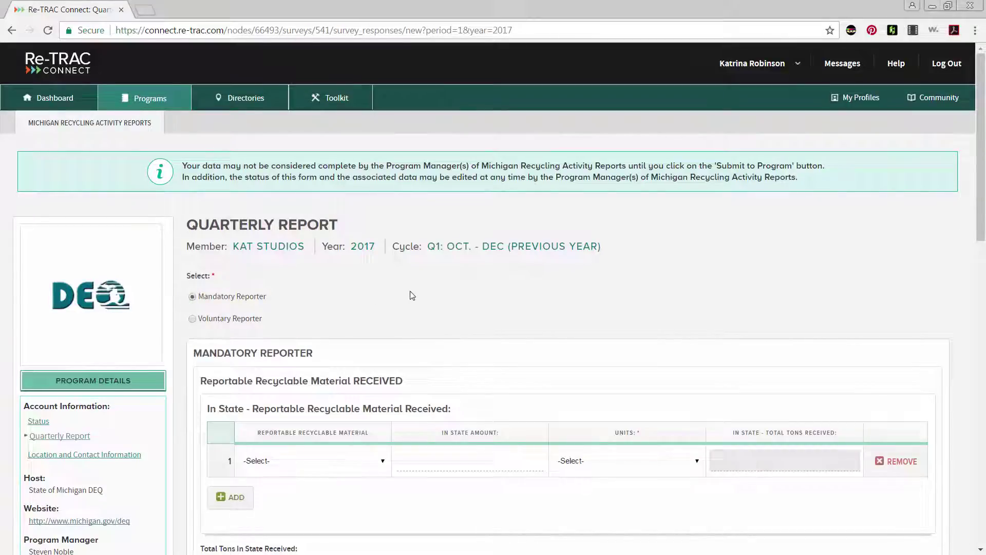
pyautogui.scroll(-3, 412, 295)
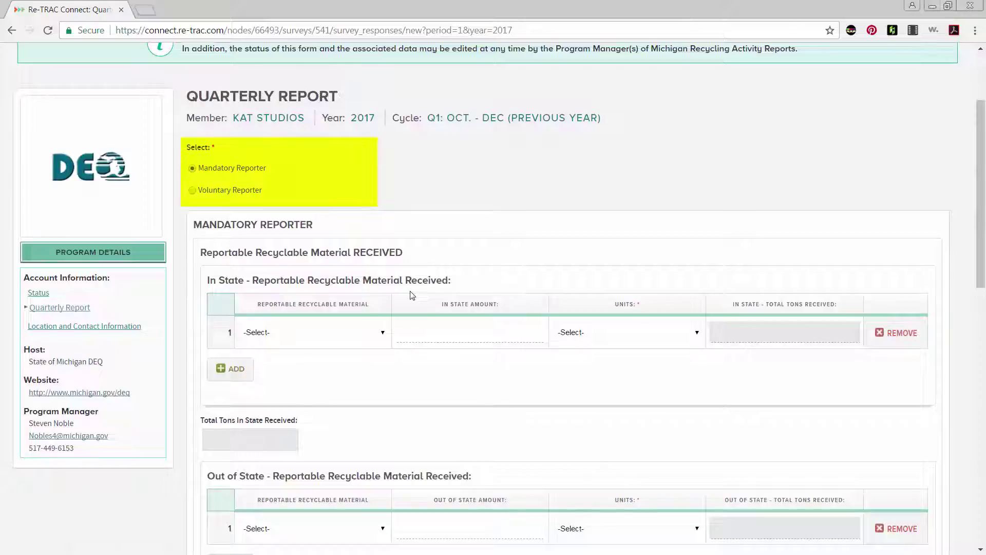
pyautogui.scroll(-1, 286, 161)
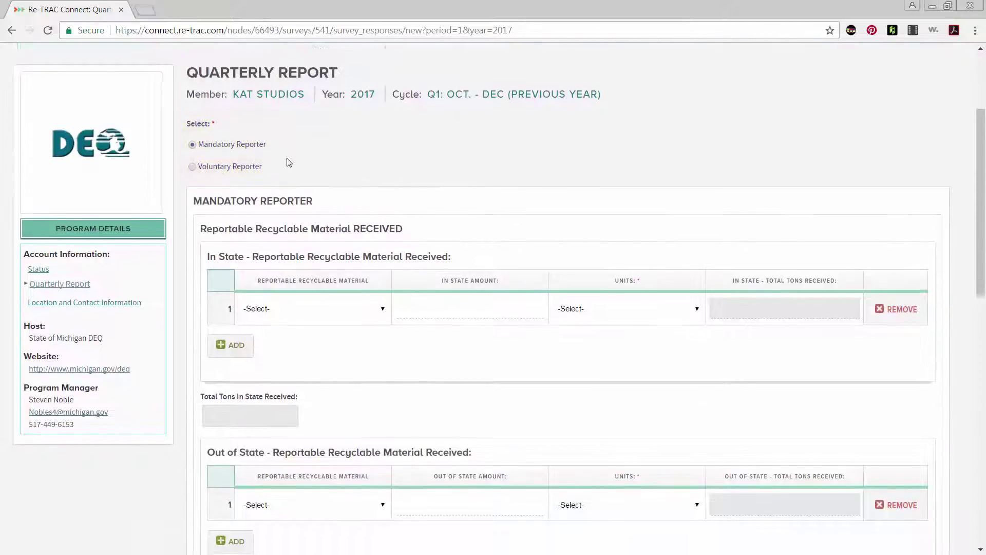
pyautogui.click(191, 127)
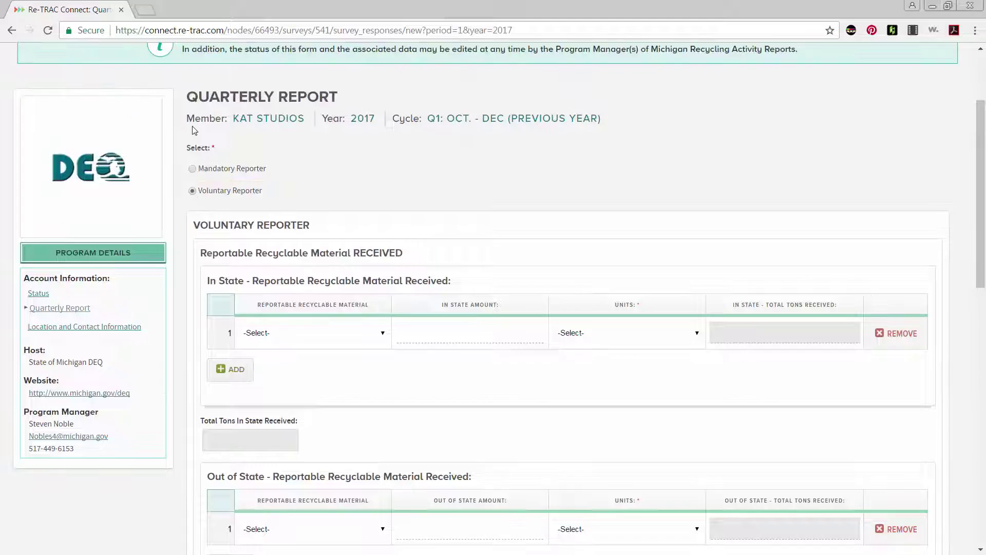
# Remove the blank out-of-state received row and the blank in-state and out-of-state shipped rows.
pyautogui.scroll(-1, 507, 356)
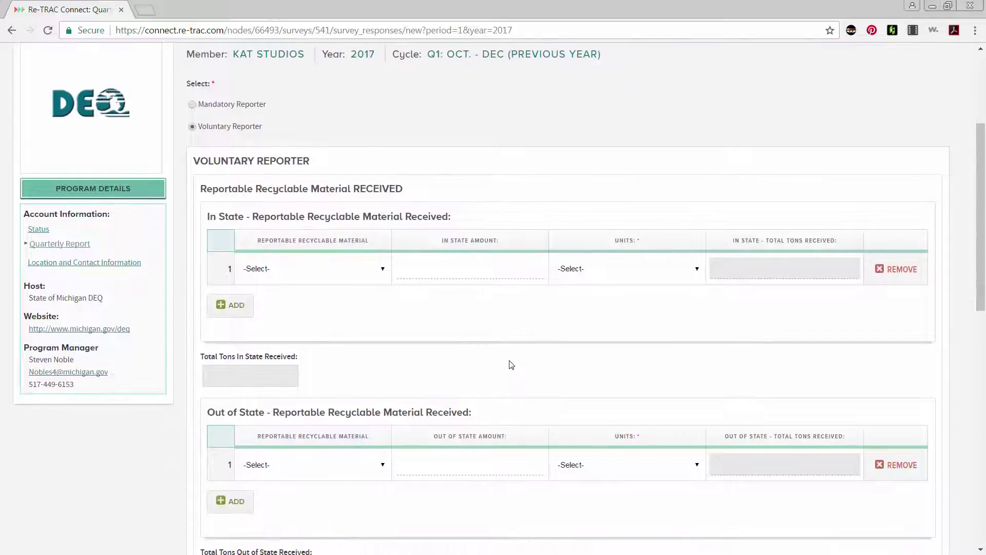
pyautogui.scroll(-1, 508, 363)
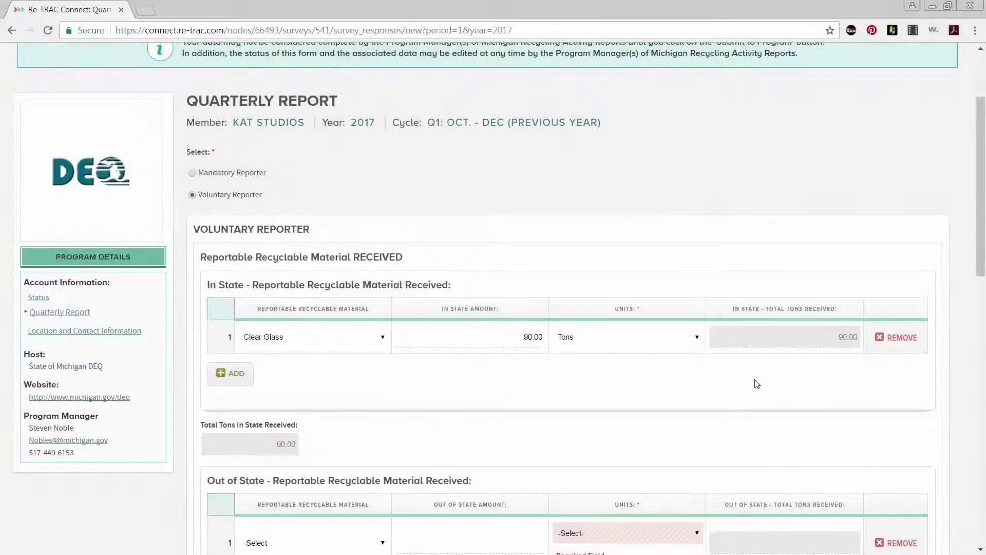
pyautogui.scroll(-3, 755, 383)
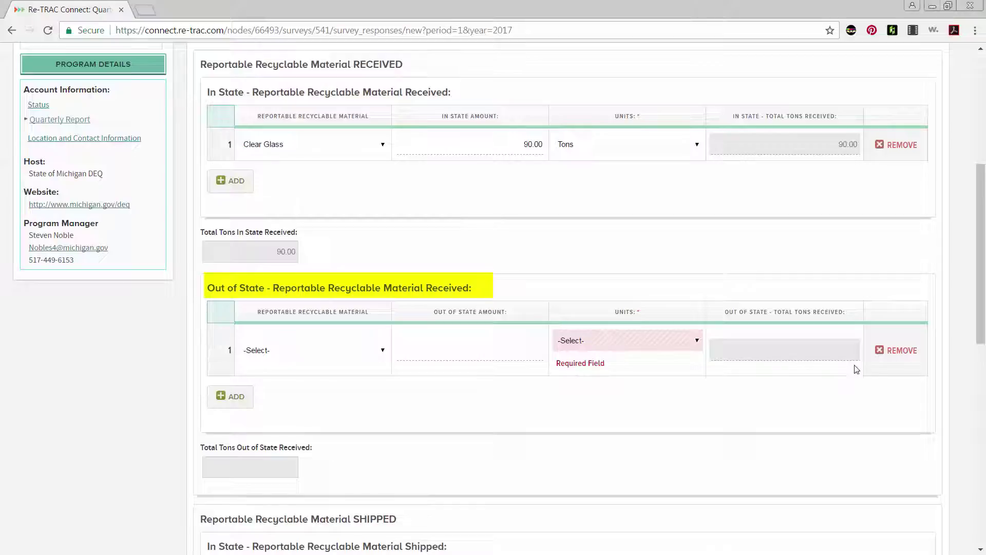
pyautogui.click(882, 351)
pyautogui.scroll(-3, 883, 356)
pyautogui.scroll(-3, 885, 356)
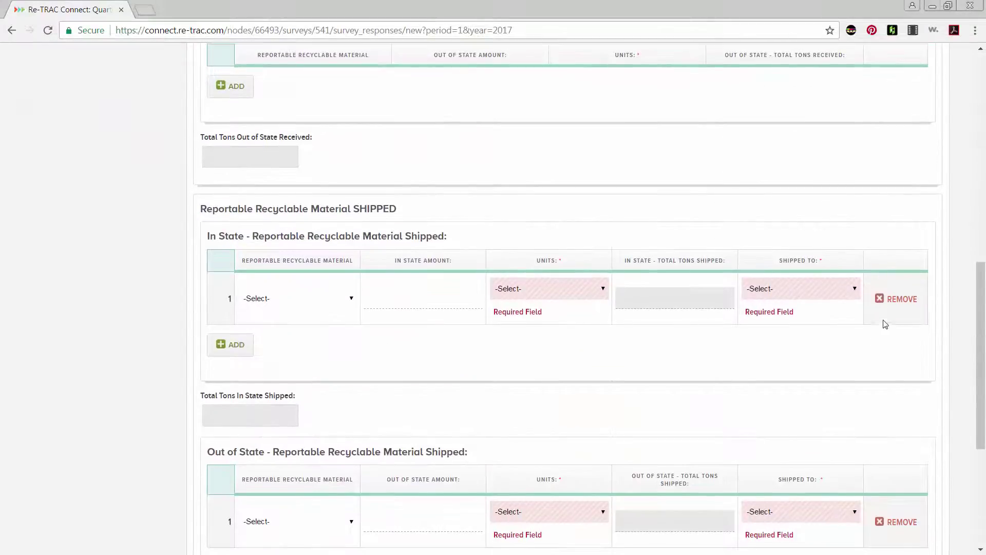
pyautogui.click(881, 300)
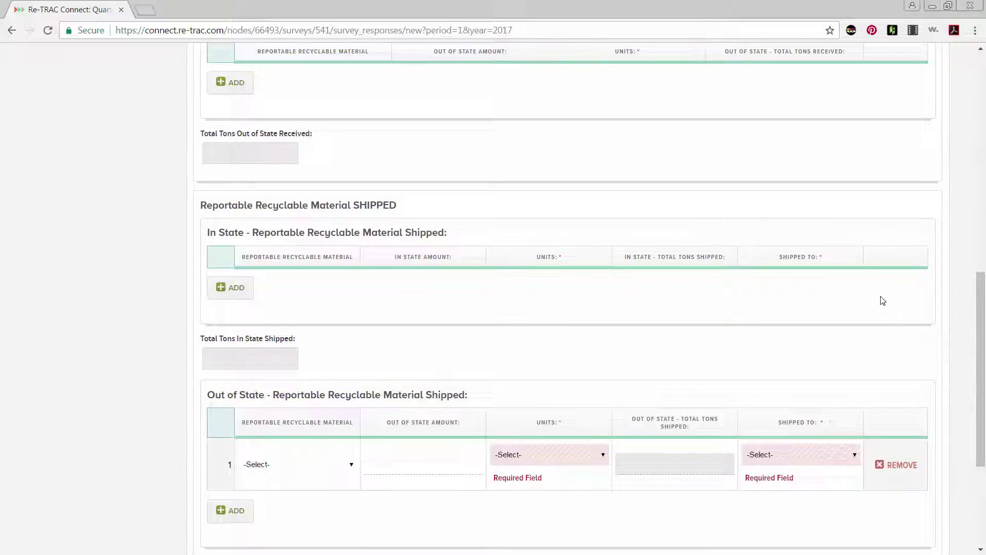
pyautogui.scroll(-3, 881, 300)
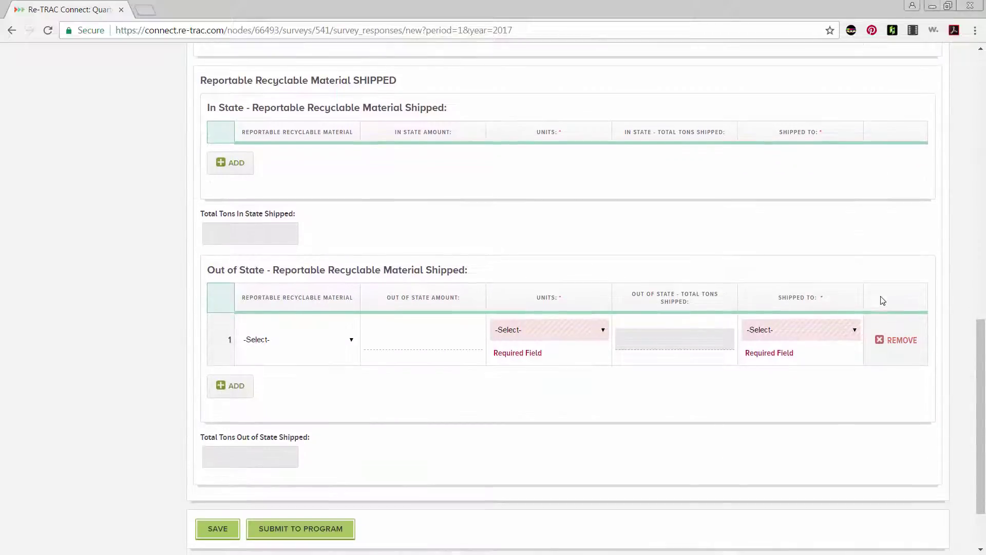
pyautogui.click(881, 339)
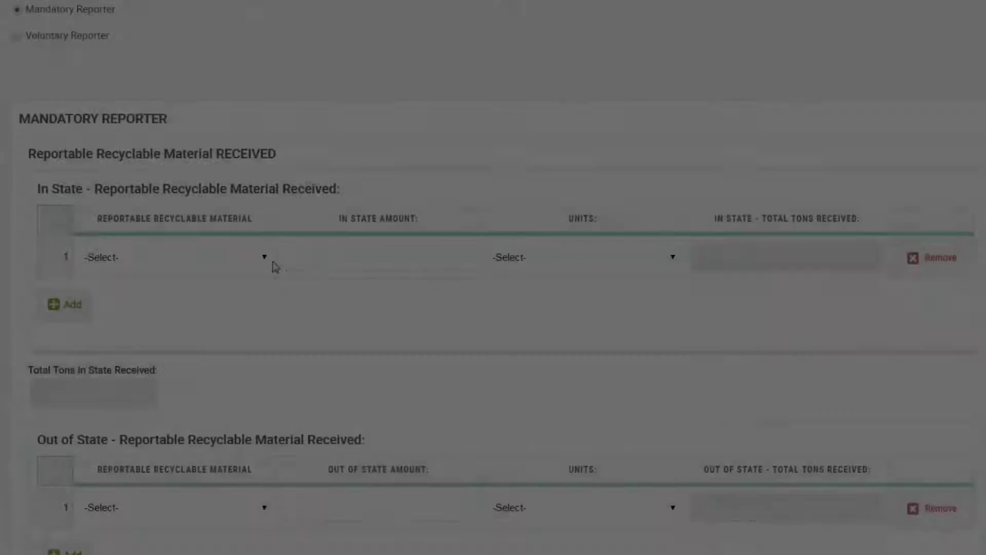
pyautogui.click(264, 256)
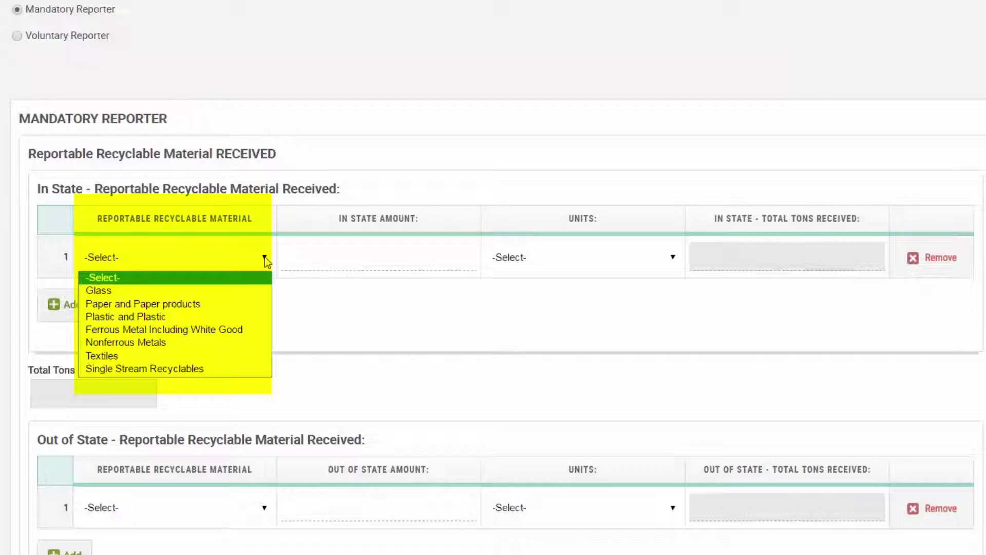
# Enter 200 Pounds of Glass in the in-state received row.
pyautogui.click(236, 290)
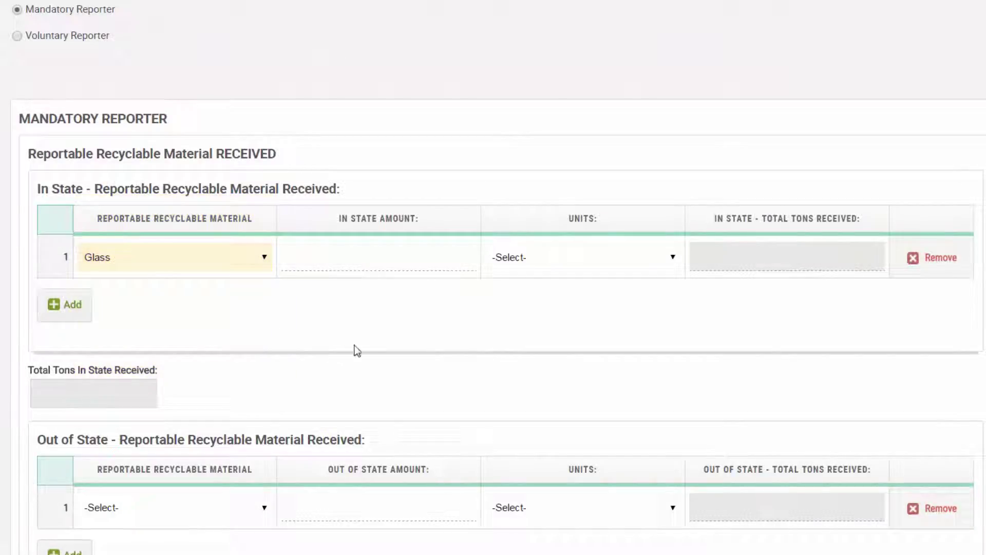
pyautogui.click(381, 265)
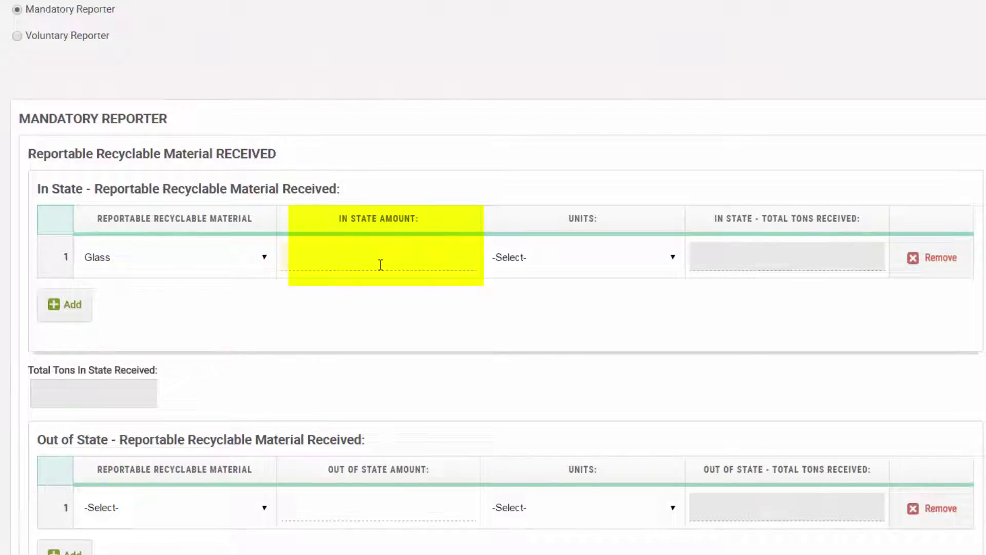
pyautogui.write('200')
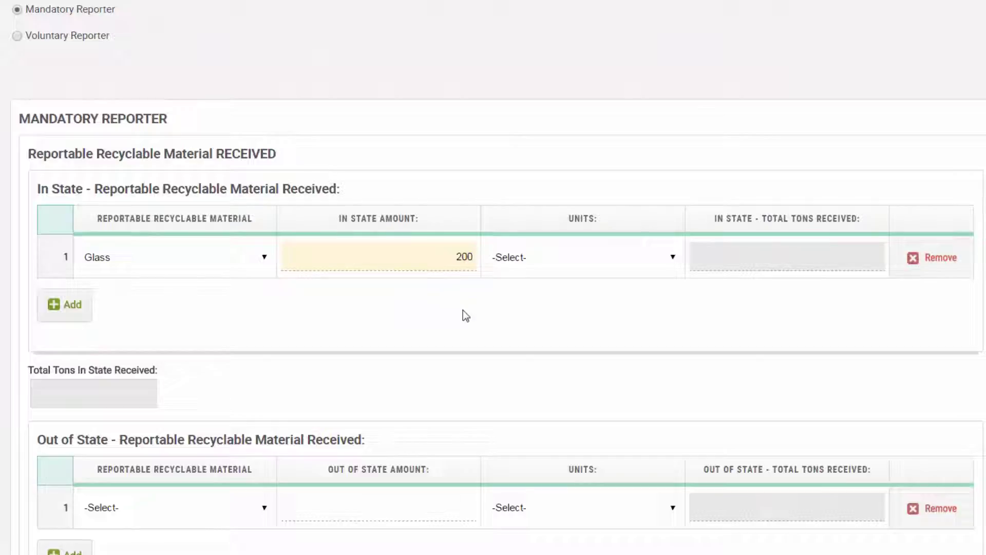
pyautogui.click(540, 262)
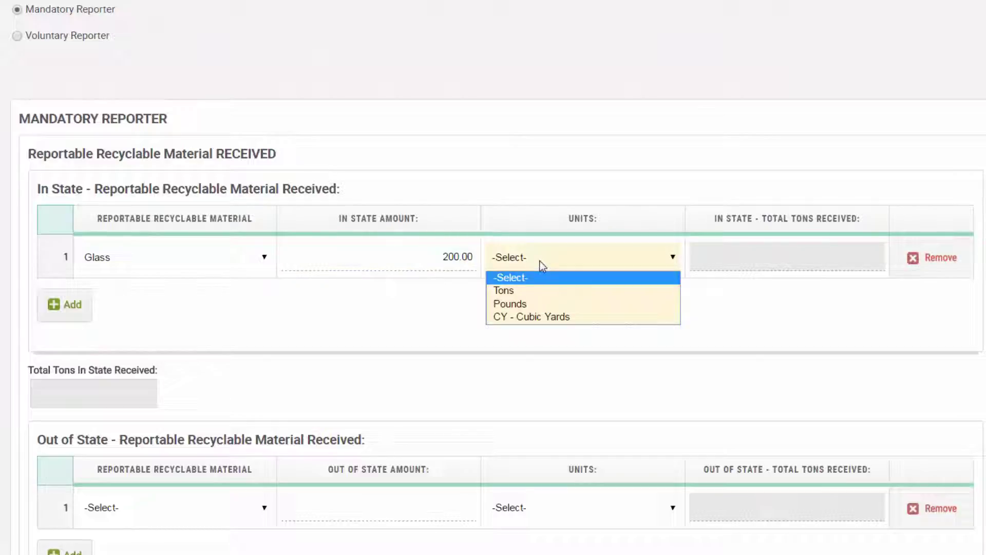
pyautogui.click(517, 305)
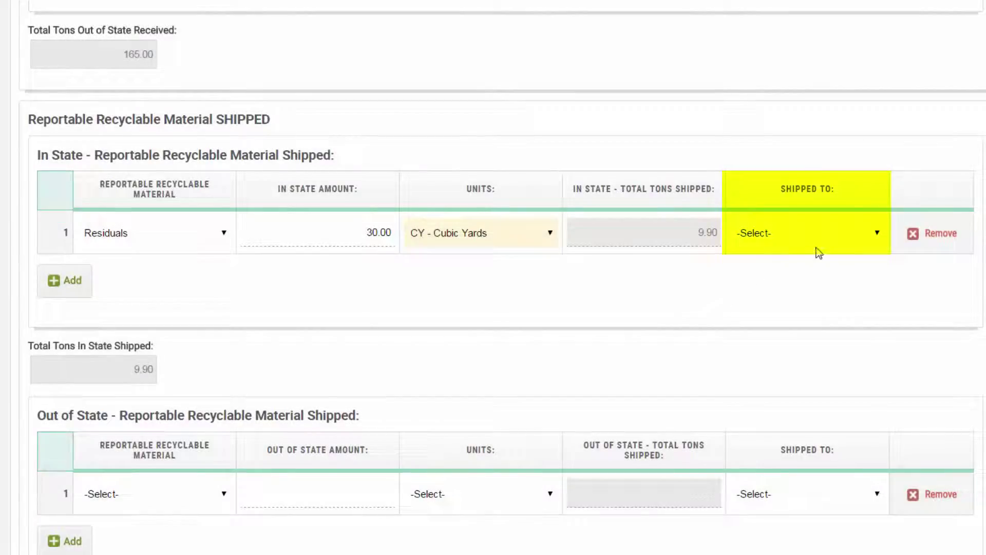
# Ship in-state Residuals to Other described as 'Amy's Landfill', and out-of-state Plastic to Electronics Recycler.
pyautogui.click(830, 236)
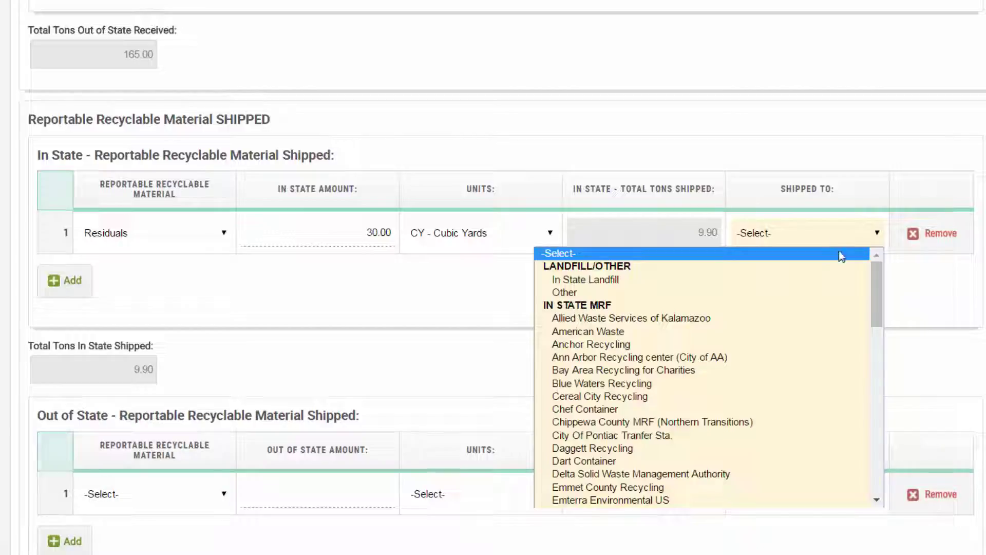
pyautogui.moveTo(875, 277)
pyautogui.mouseDown()
pyautogui.moveTo(877, 451)
pyautogui.moveTo(866, 263)
pyautogui.mouseUp()
pyautogui.click(579, 293)
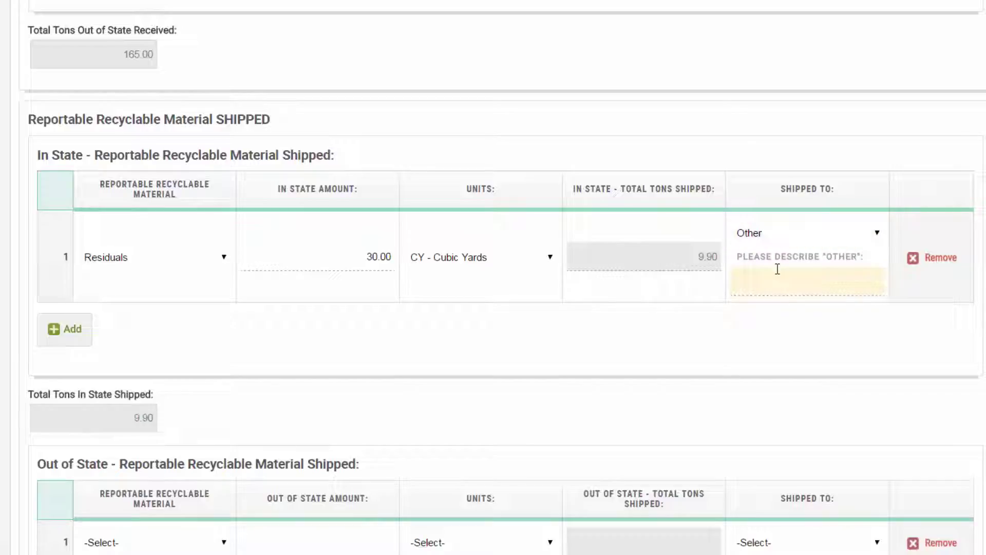
pyautogui.write("Amy's Landfill")
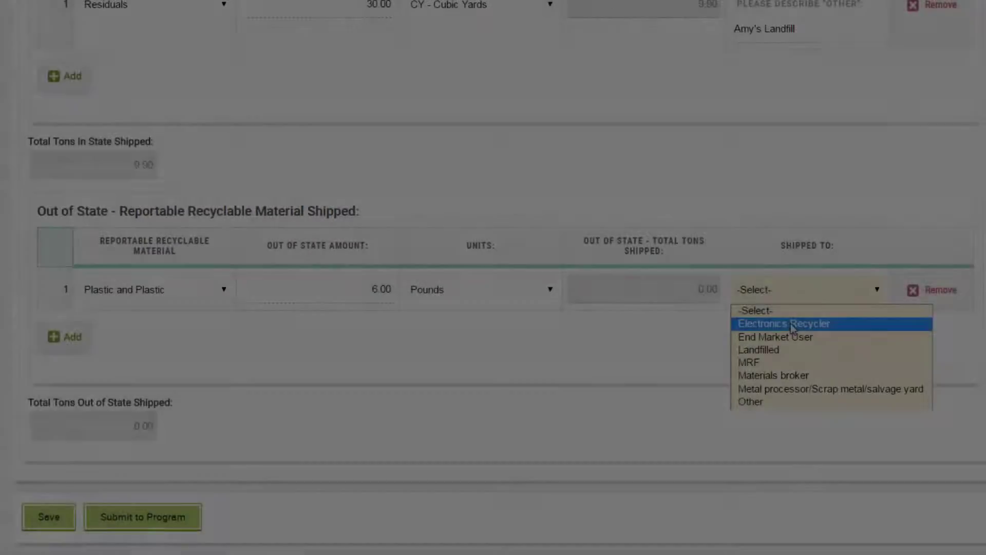
pyautogui.click(794, 326)
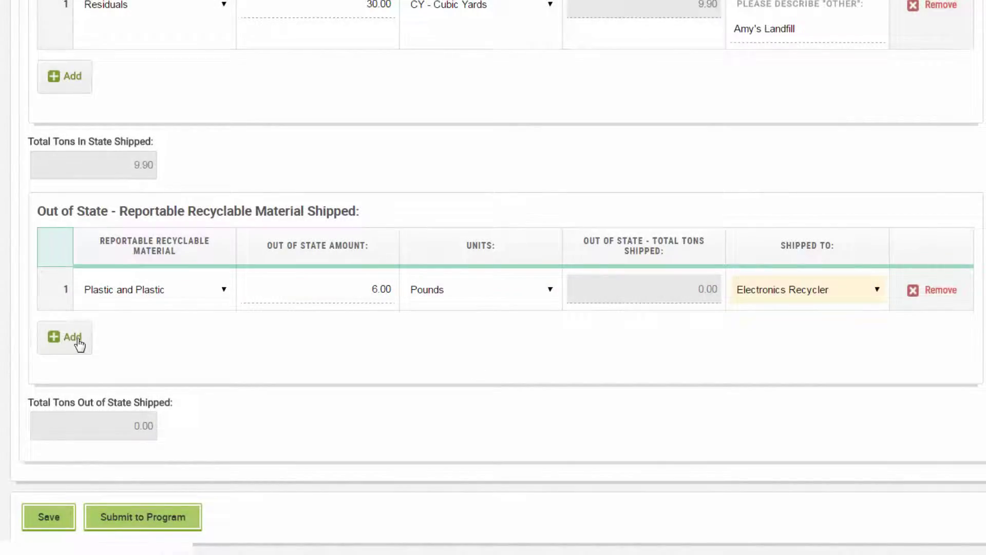
# Add a second out-of-state shipped row: 609 Pounds of Residuals sent to Landfilled.
pyautogui.click(79, 343)
pyautogui.click(196, 332)
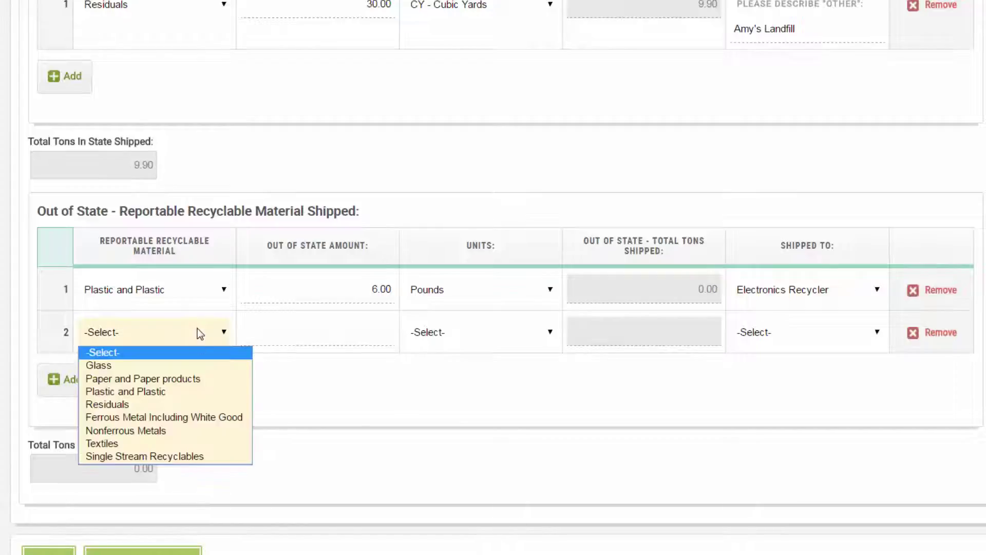
pyautogui.click(199, 407)
pyautogui.click(307, 329)
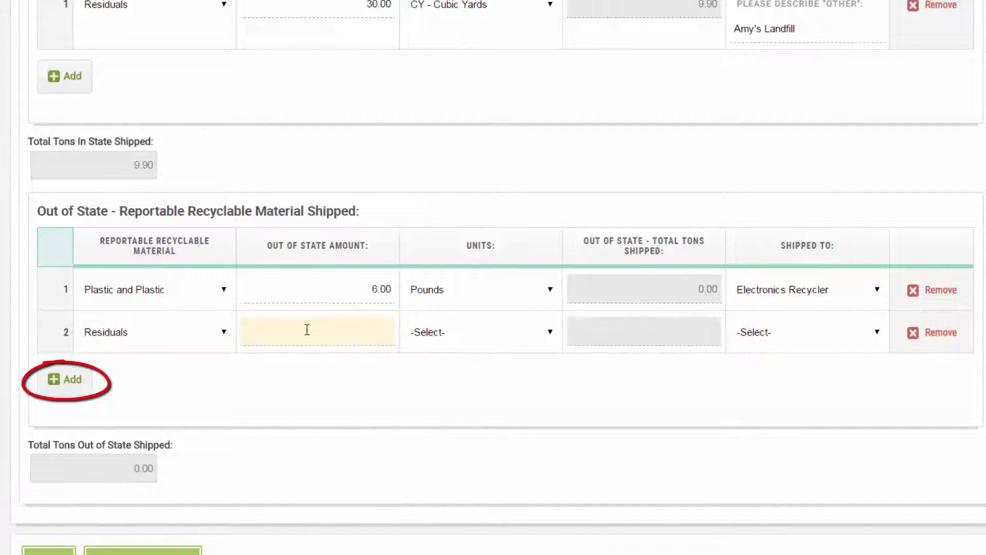
pyautogui.write('609')
pyautogui.click(497, 339)
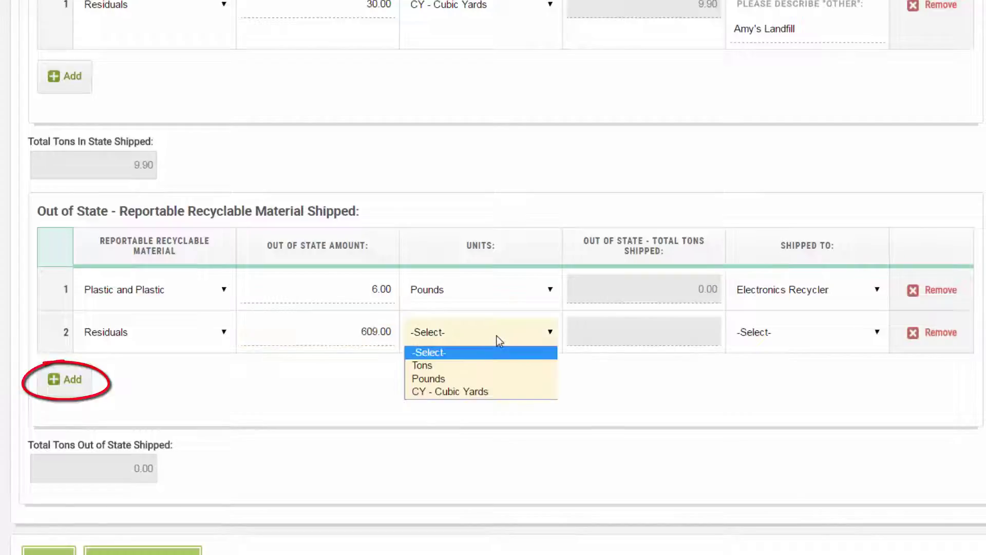
pyautogui.click(483, 380)
pyautogui.click(787, 331)
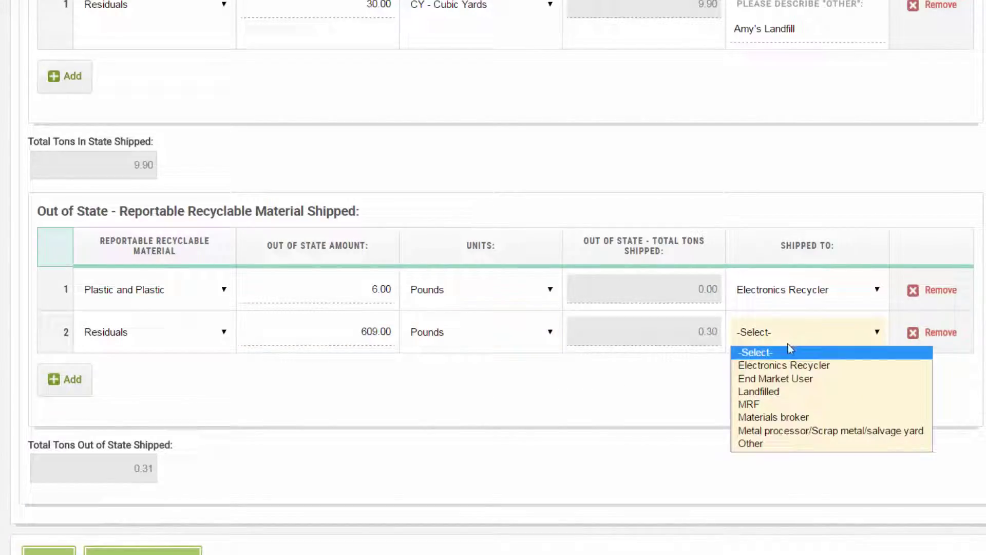
pyautogui.click(778, 394)
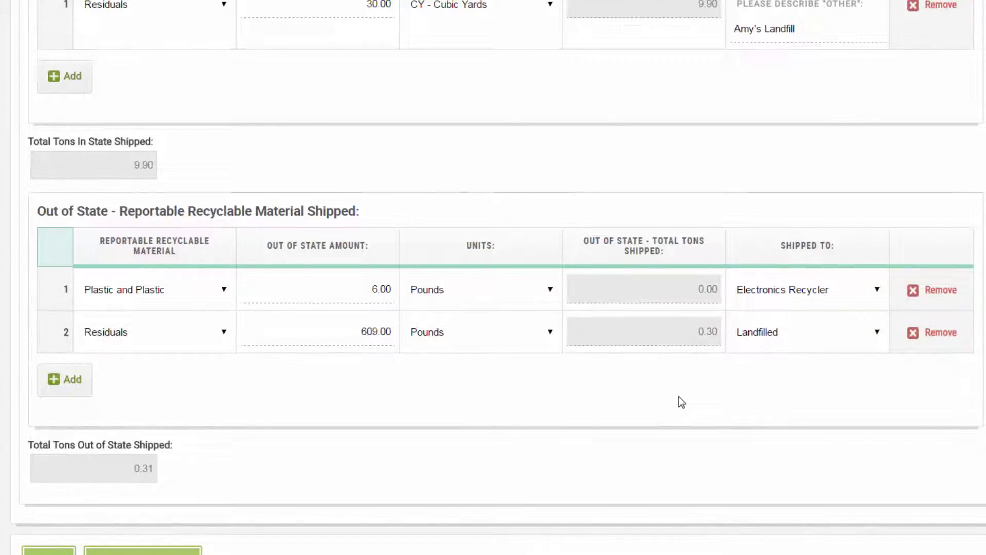
# Submit the quarterly report to the program and confirm the alert.
pyautogui.scroll(-2, 680, 400)
pyautogui.scroll(-1, 678, 404)
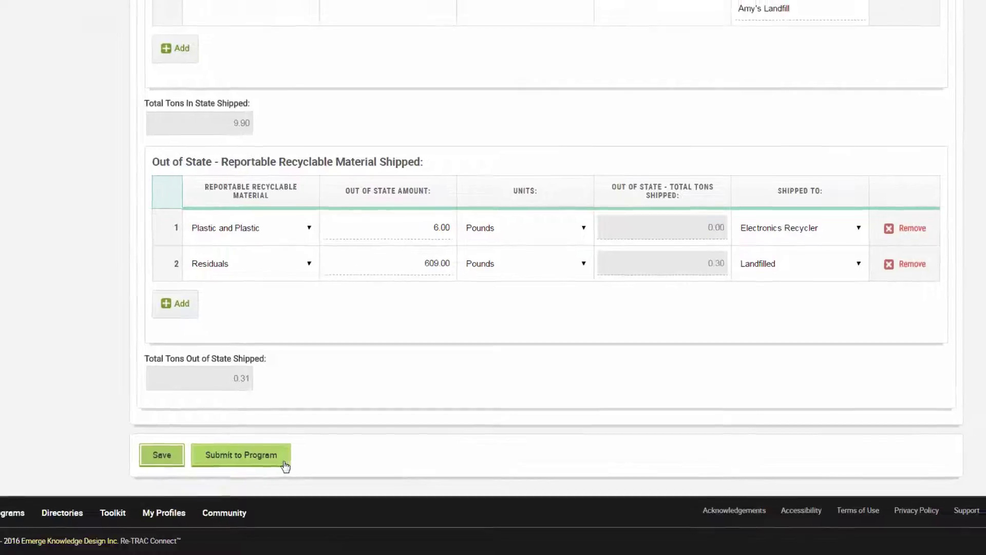
pyautogui.click(329, 473)
pyautogui.press('Return')
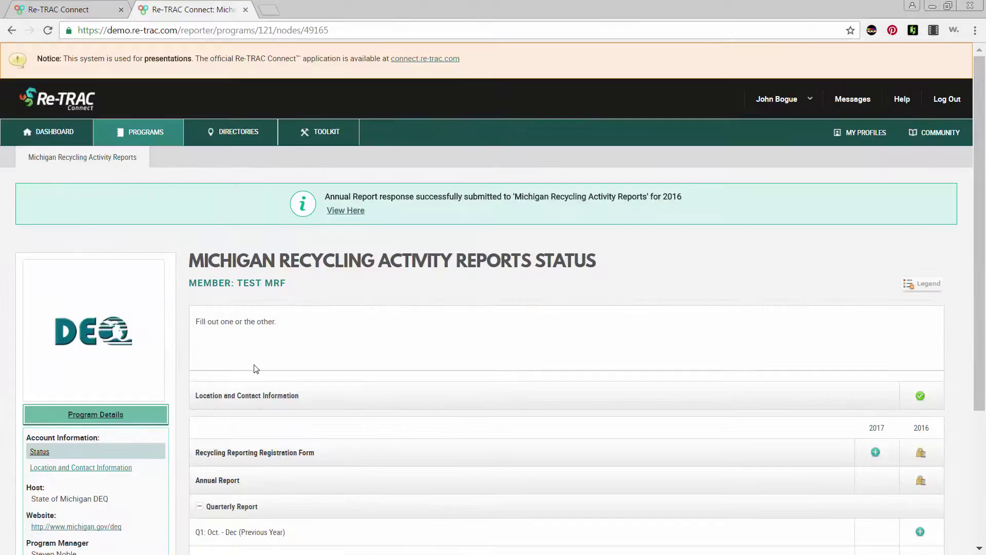